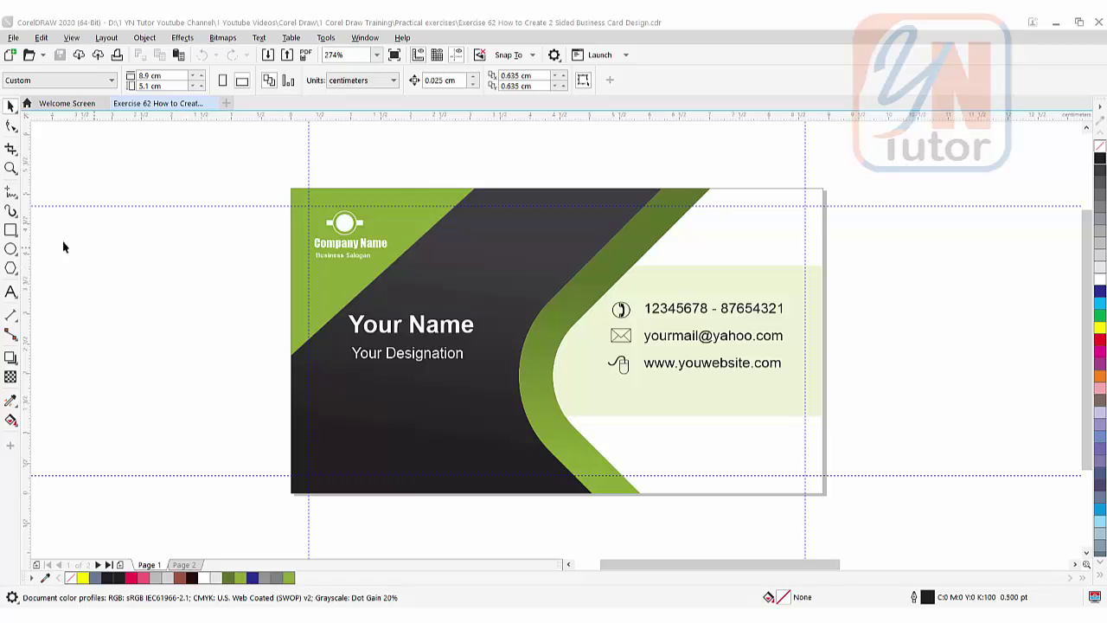
Add a page-sized 8.9 × 5.1 cm rectangle around the card with the Rectangle tool
double_click(10, 230)
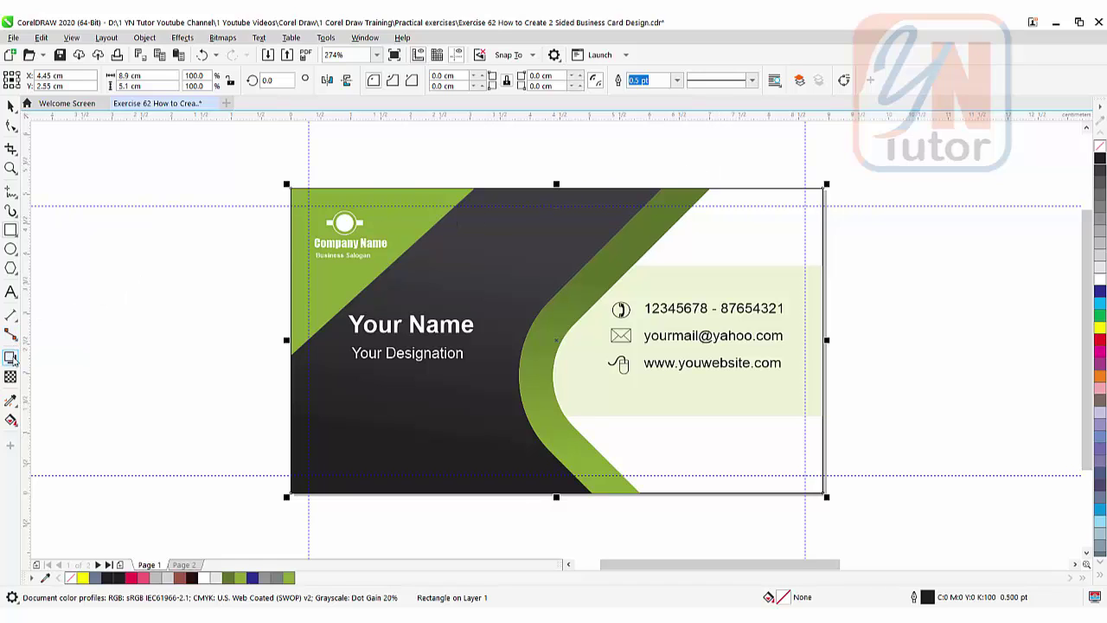
Give the card rectangle an outside contour with a 0.3 cm offset, making a 9.5 × 5.7 cm frame
left_click(11, 359)
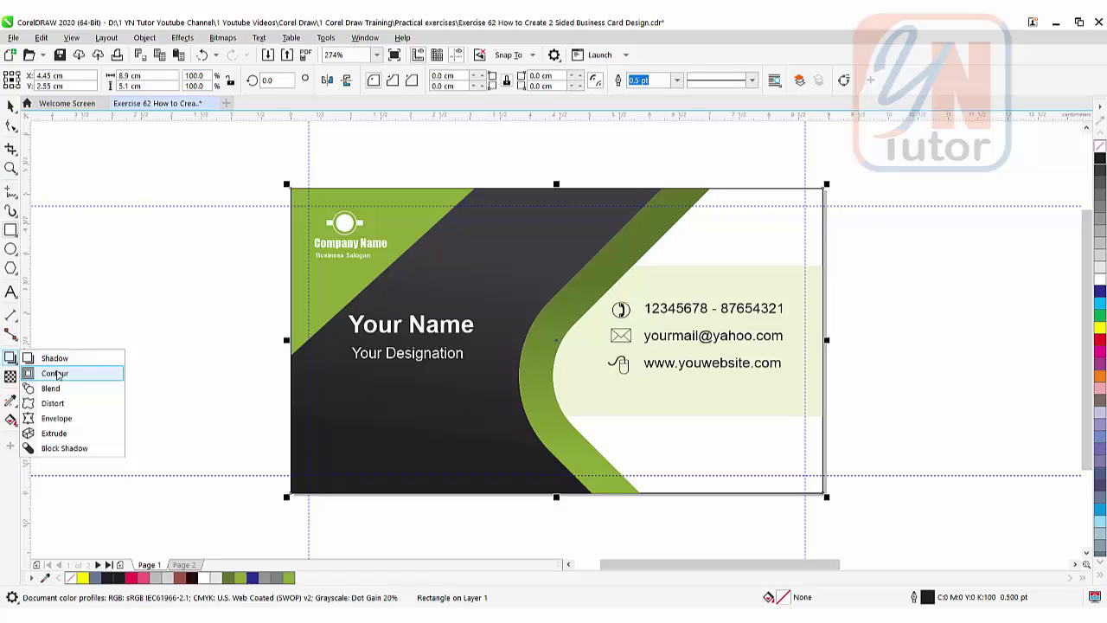
left_click(54, 373)
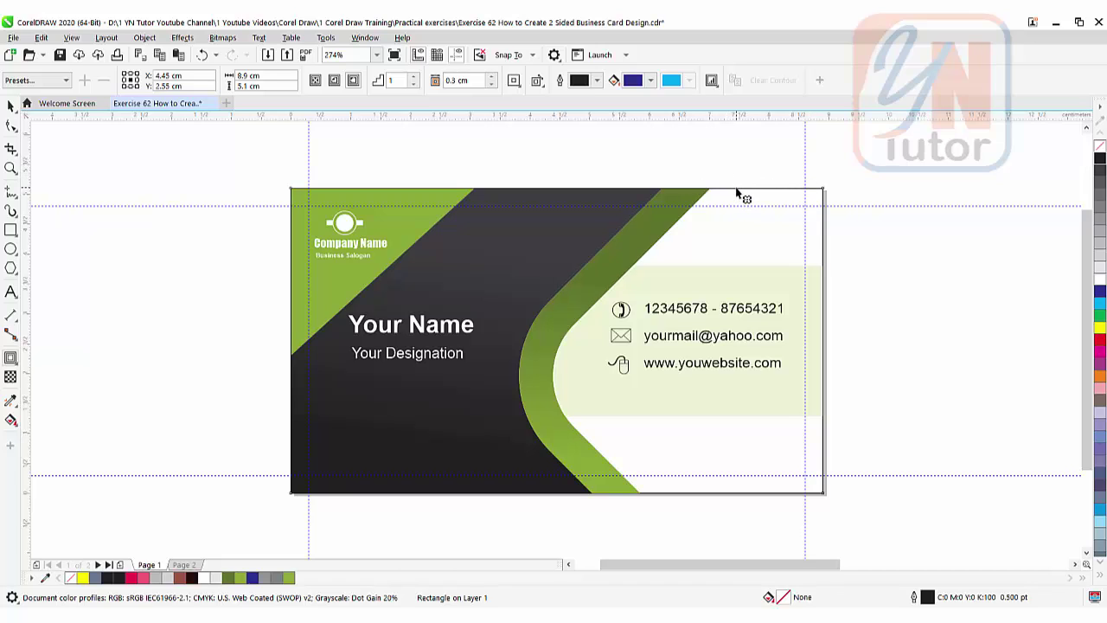
left_click_drag(737, 193, 737, 154)
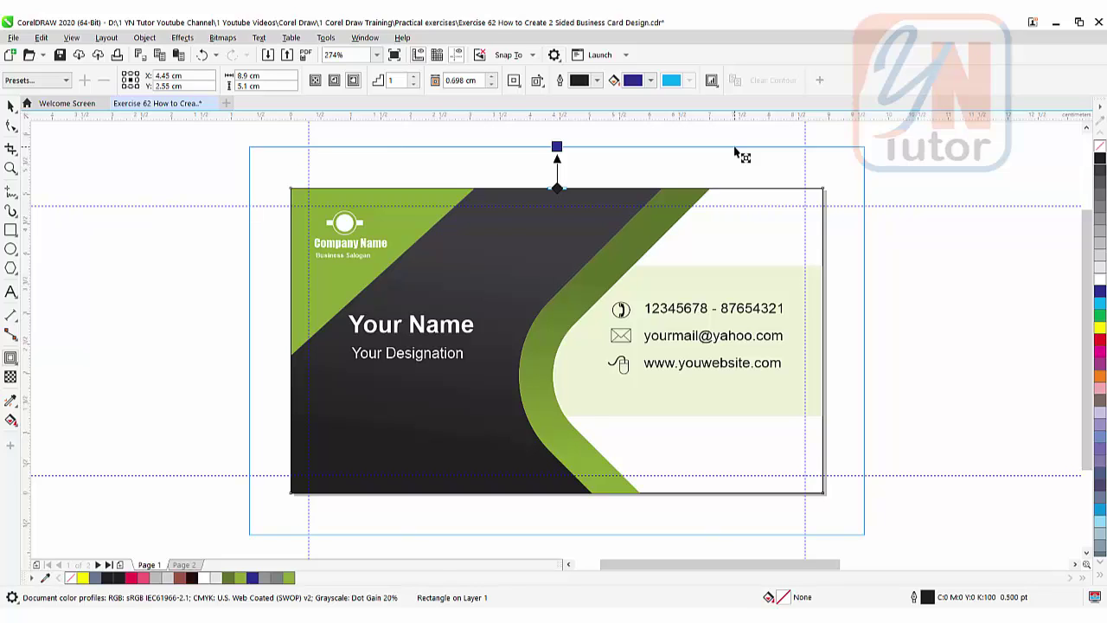
left_click_drag(737, 154, 737, 154)
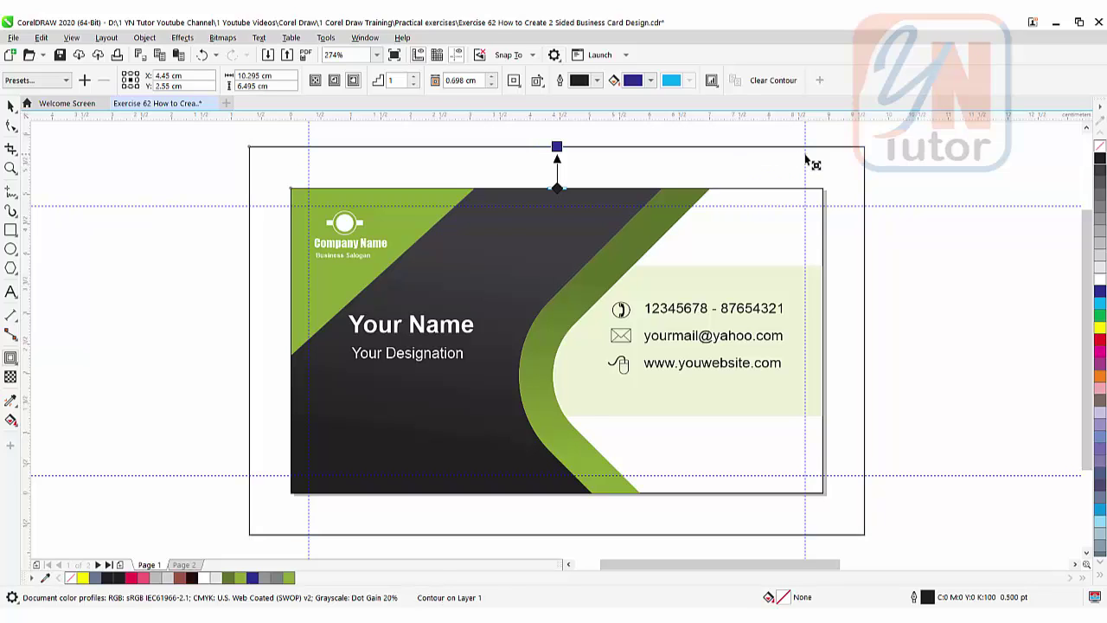
triple_click(478, 81)
type(".3")
key("Return")
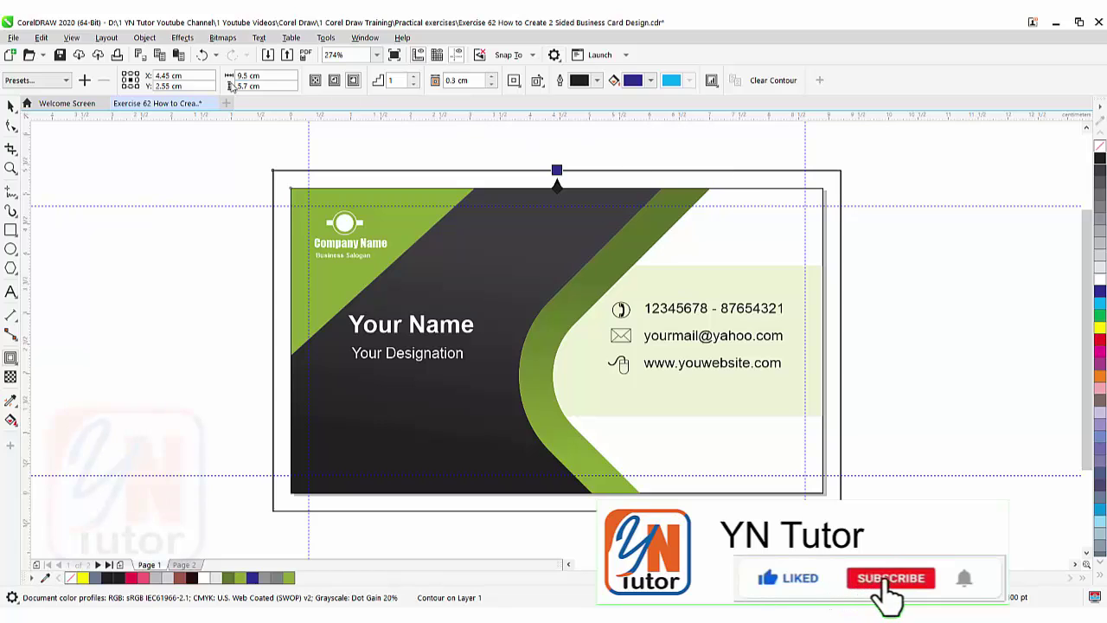
Enable Snap To Guidelines and place guidelines on the top, bottom, left and right bleed edges
left_click(69, 39)
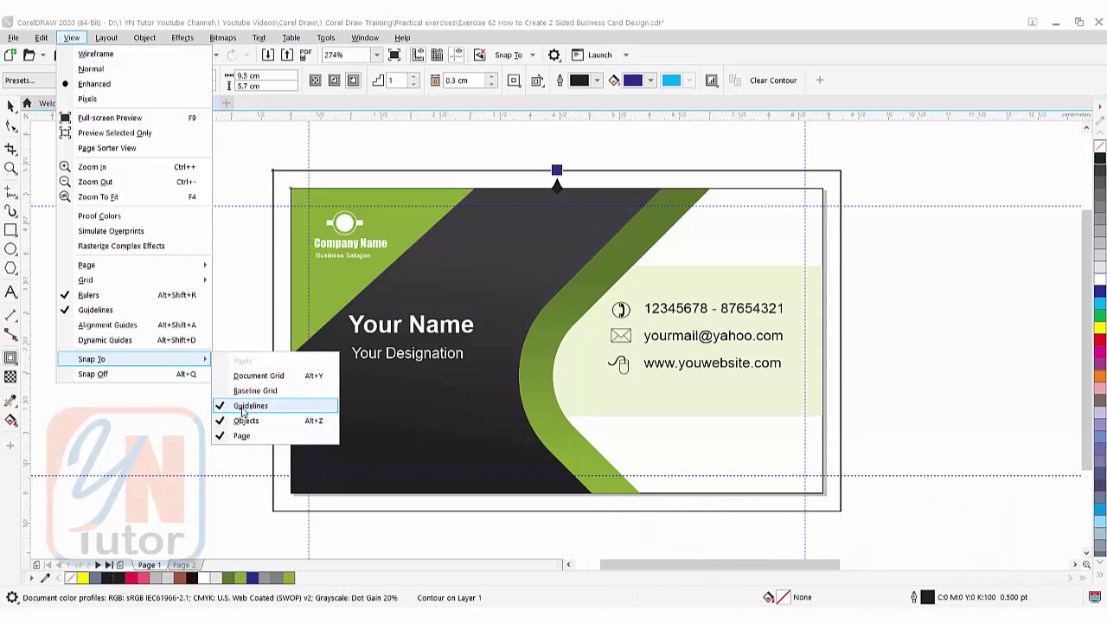
left_click(246, 406)
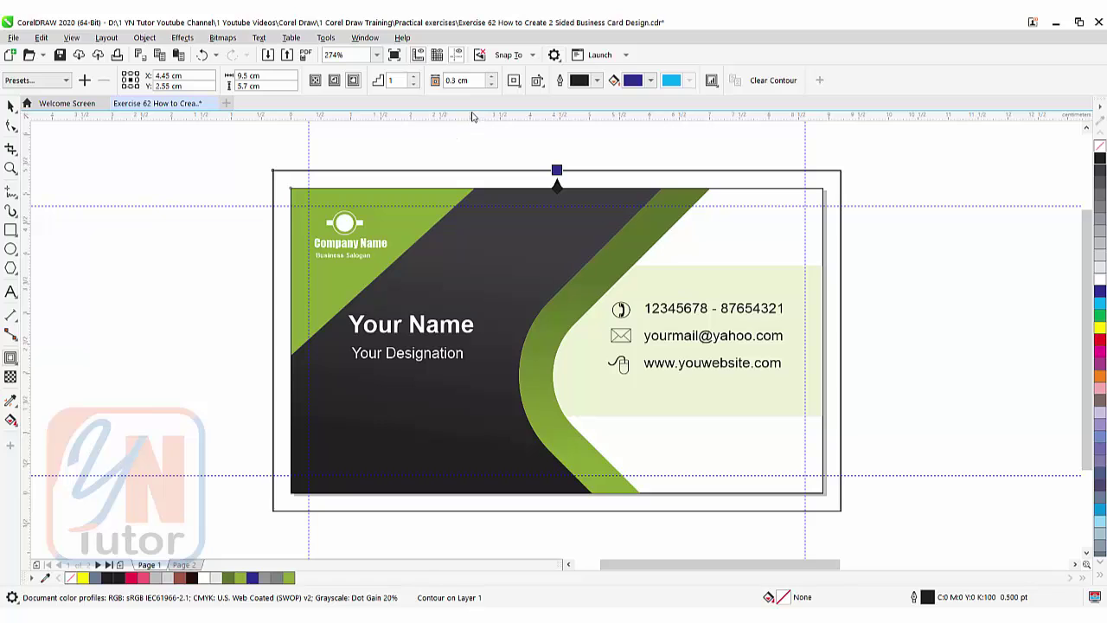
left_click_drag(472, 116, 469, 170)
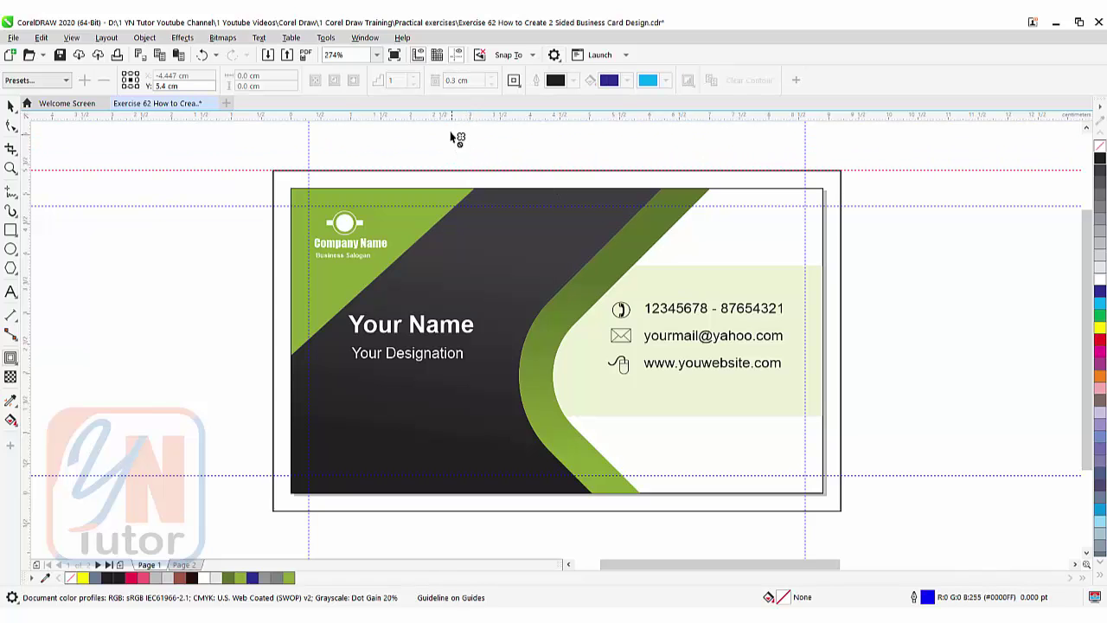
left_click_drag(457, 119, 472, 511)
left_click_drag(145, 337, 273, 355)
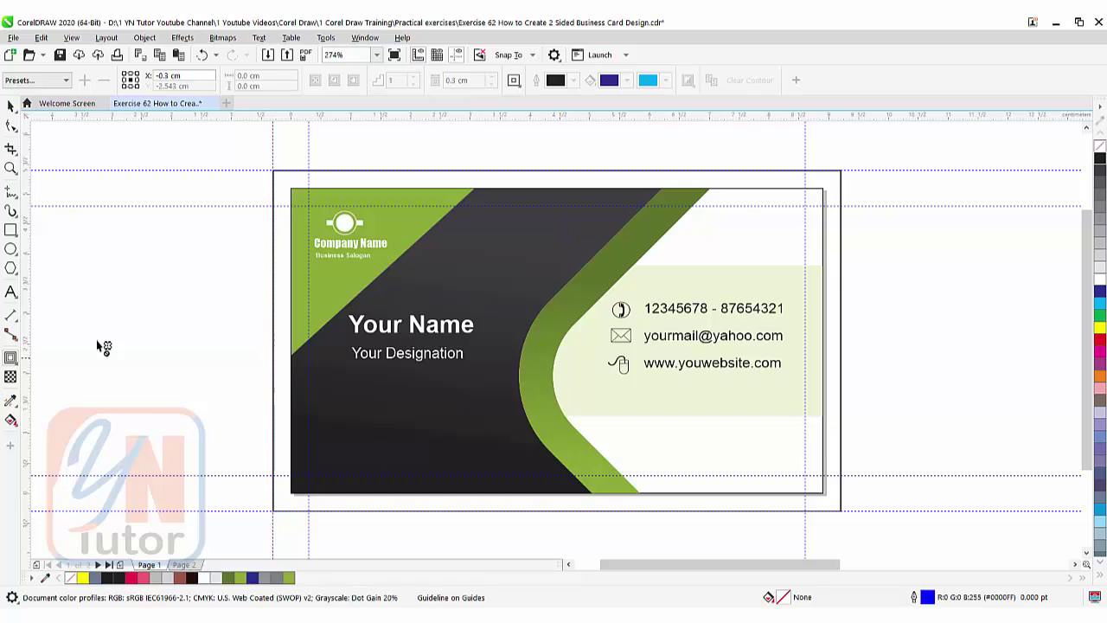
left_click_drag(779, 411, 841, 422)
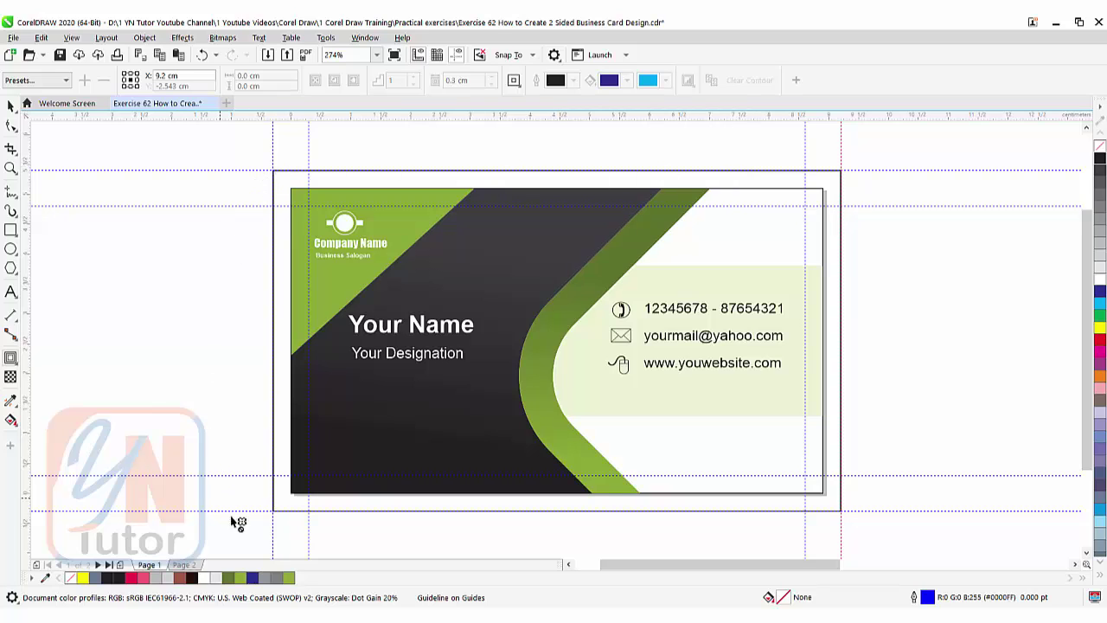
Delete the four old inner guidelines near the card's bottom, left, top and right edges
key("space")
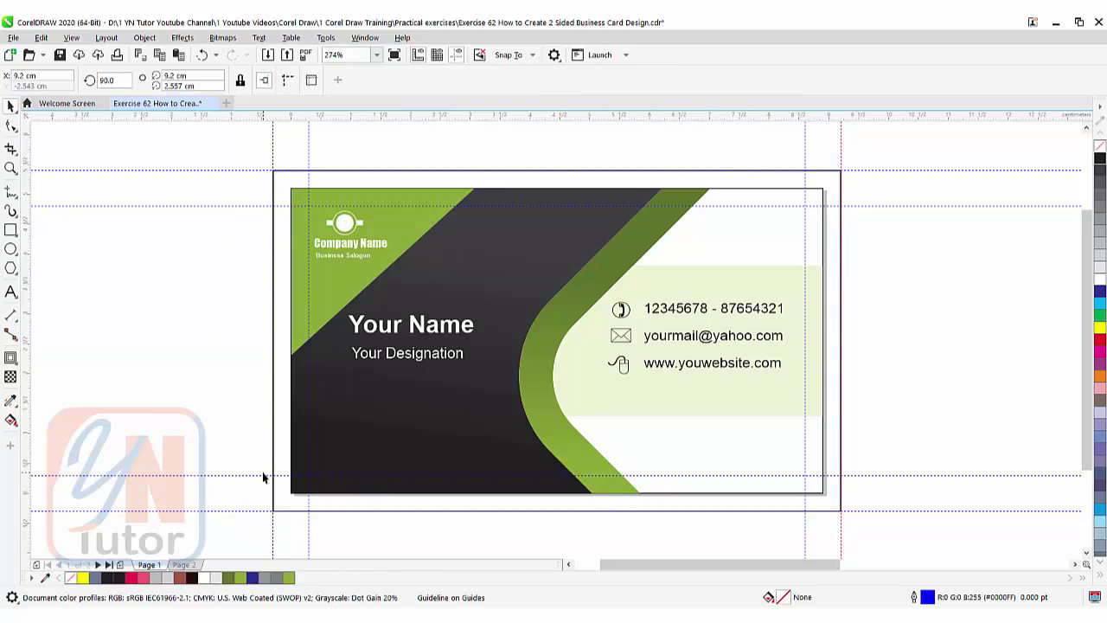
left_click(260, 476)
key("Delete")
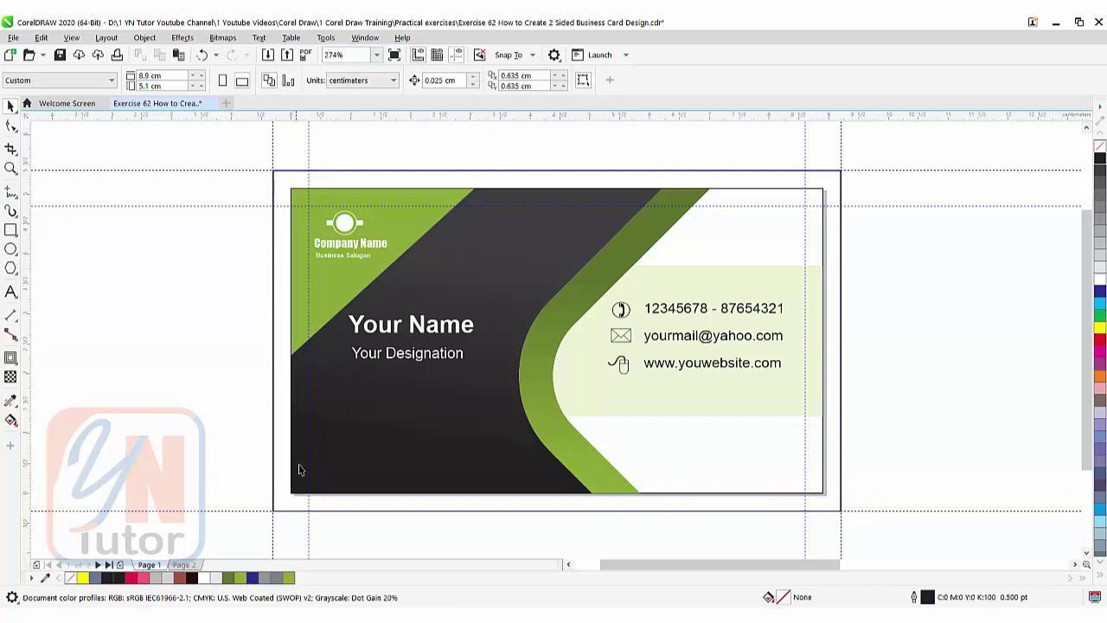
left_click(309, 461)
key("Delete")
left_click(243, 206)
key("Delete")
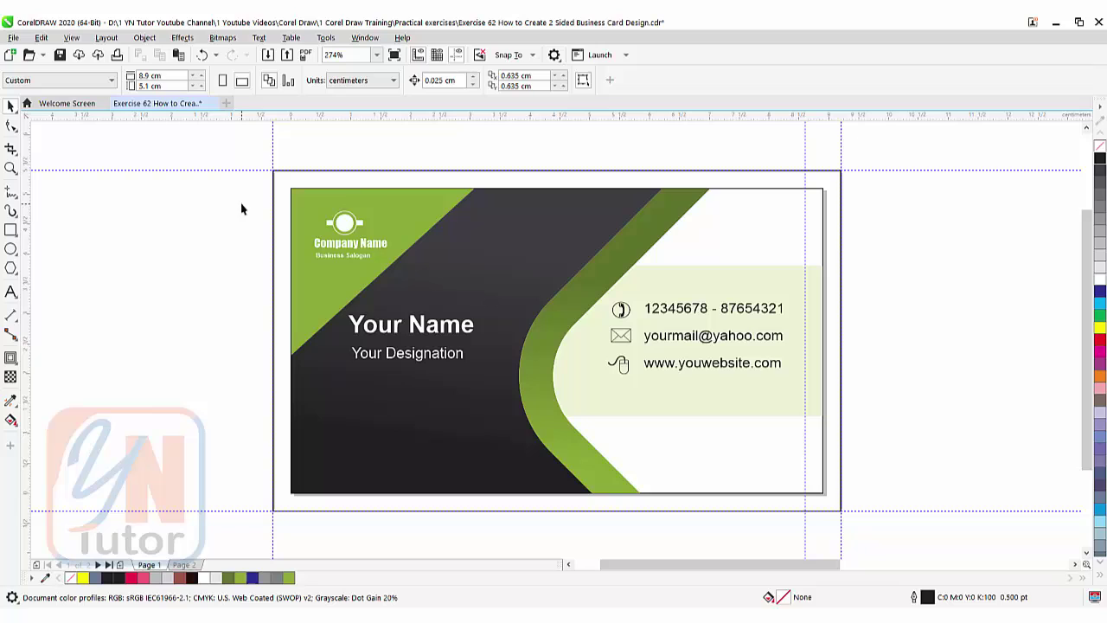
left_click(805, 236)
key("Delete")
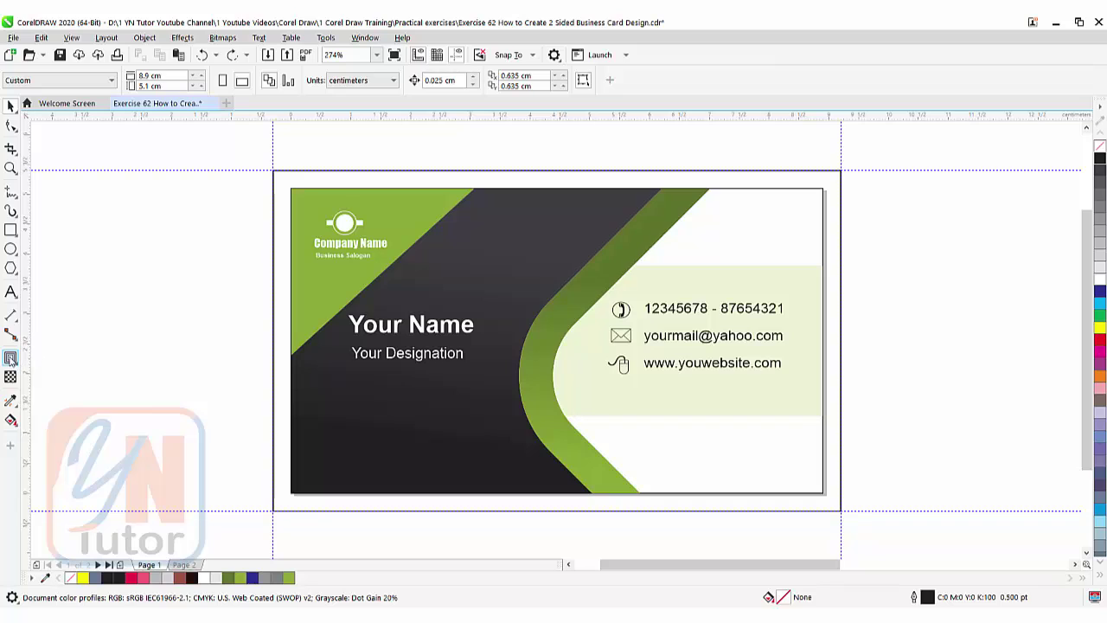
Flip the card's contour to run inside the card and set its offset to 0.3 cm
left_click(10, 358)
left_click(749, 177)
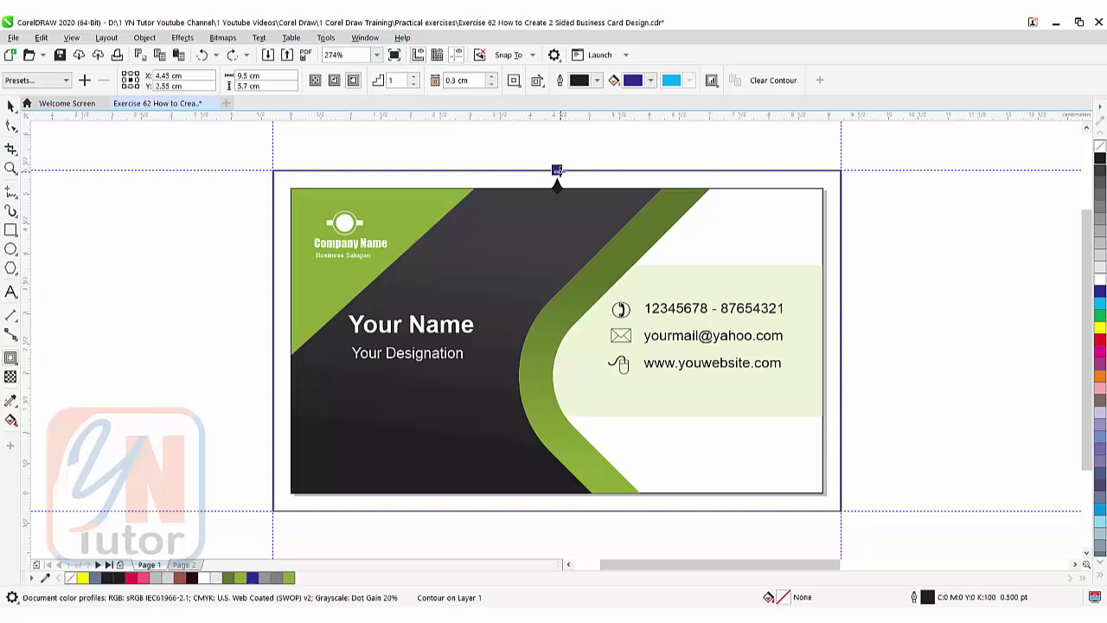
left_click_drag(557, 169, 557, 227)
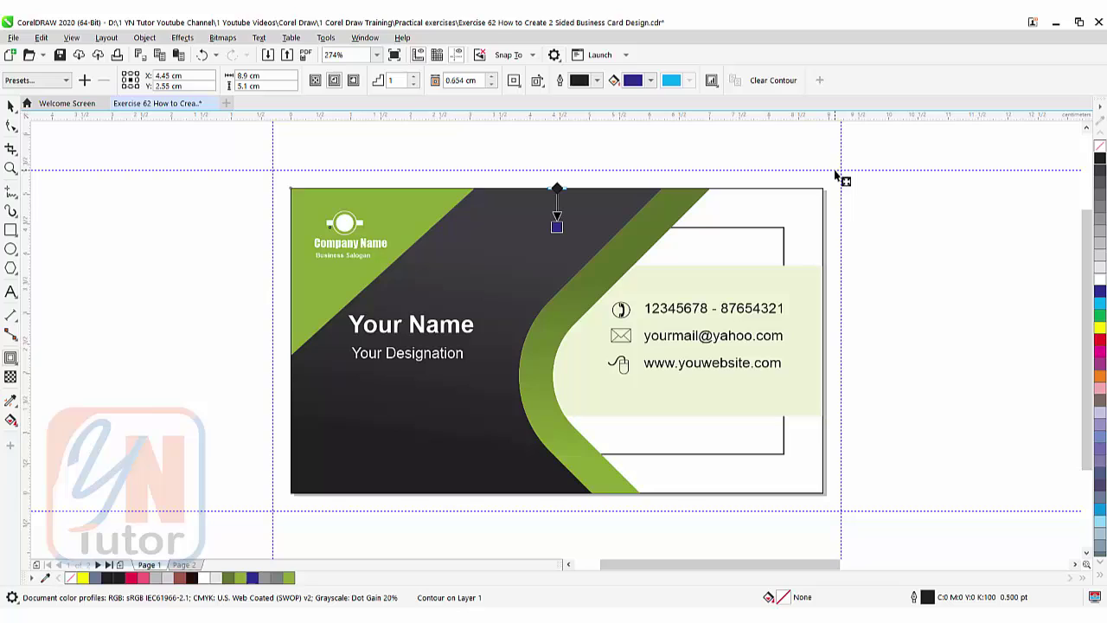
double_click(467, 80)
type("0.3")
key("Return")
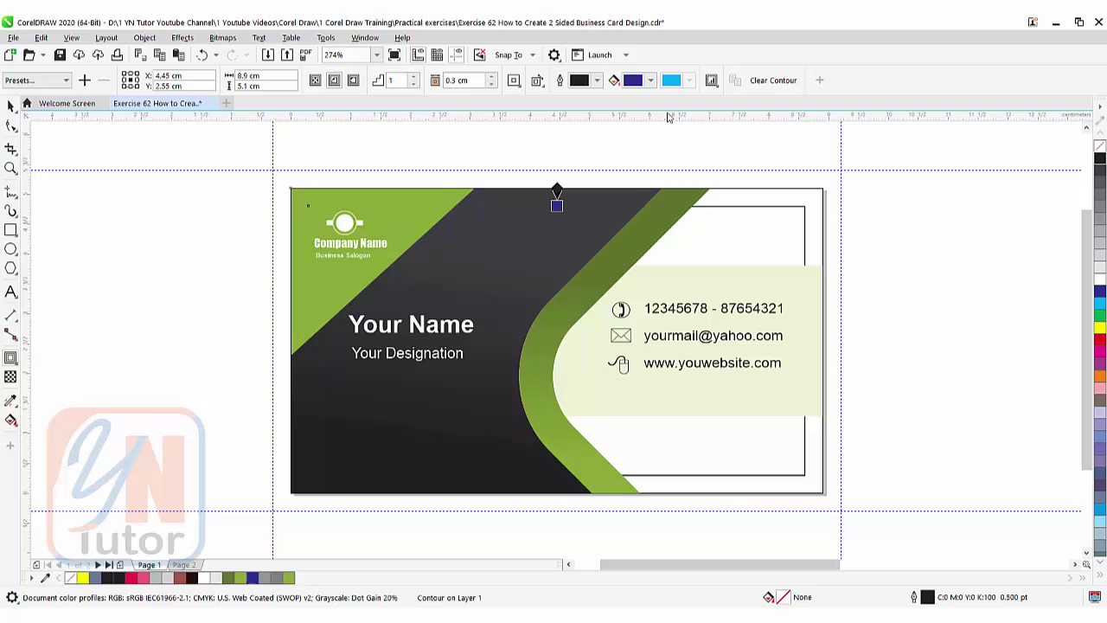
Place guidelines on the top, bottom, left and right edges of the 0.3 cm safe-area contour
left_click_drag(680, 183, 682, 206)
left_click_drag(702, 120, 706, 476)
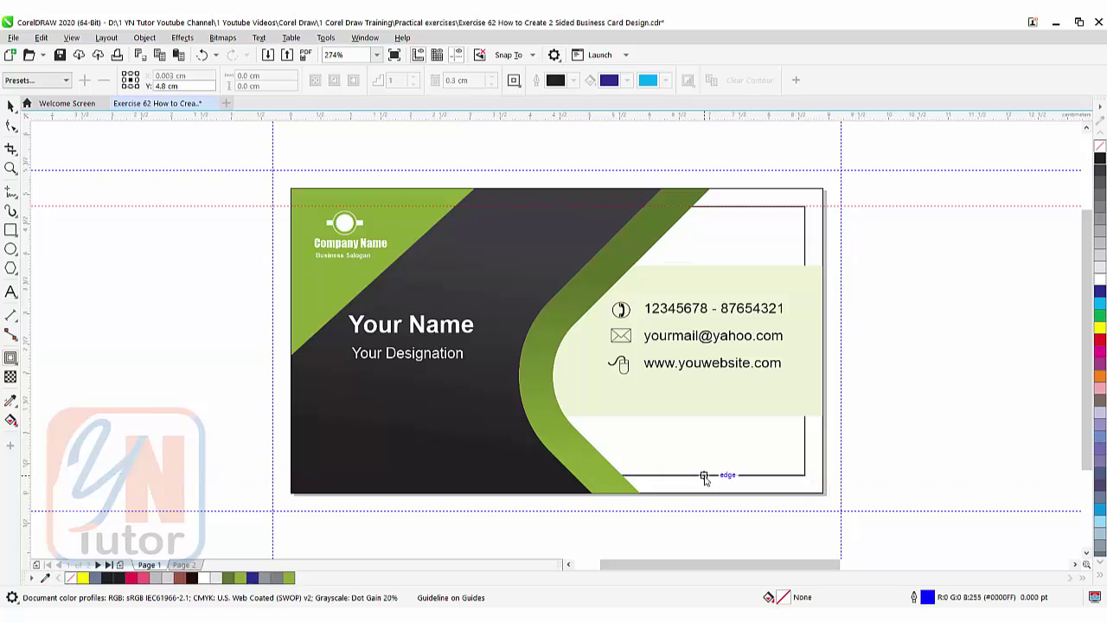
left_click_drag(24, 275, 308, 322)
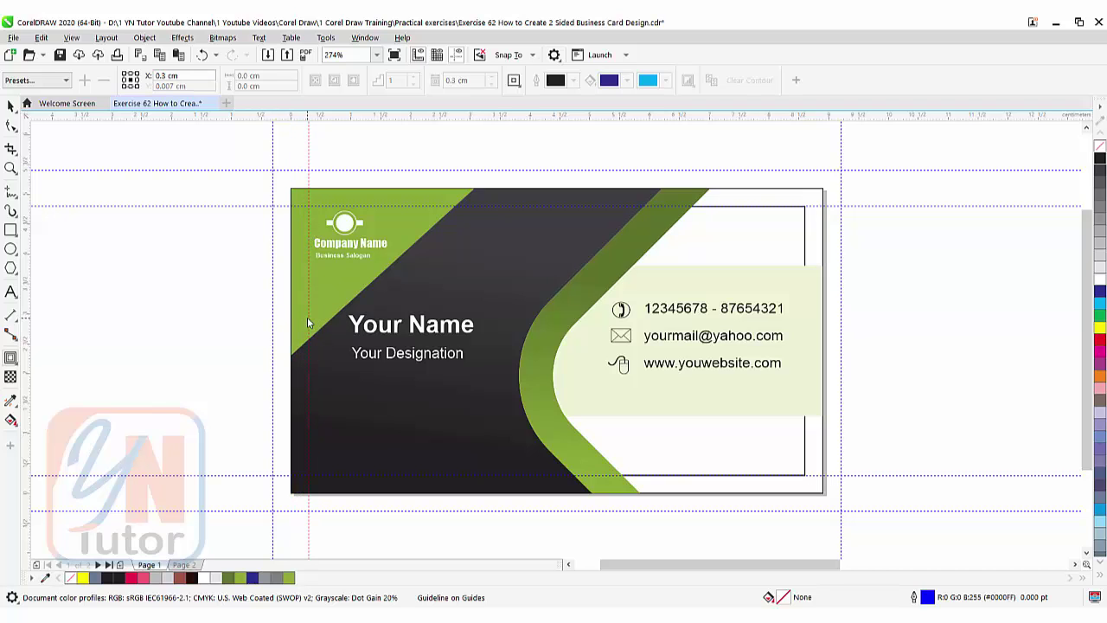
left_click_drag(30, 286, 804, 453)
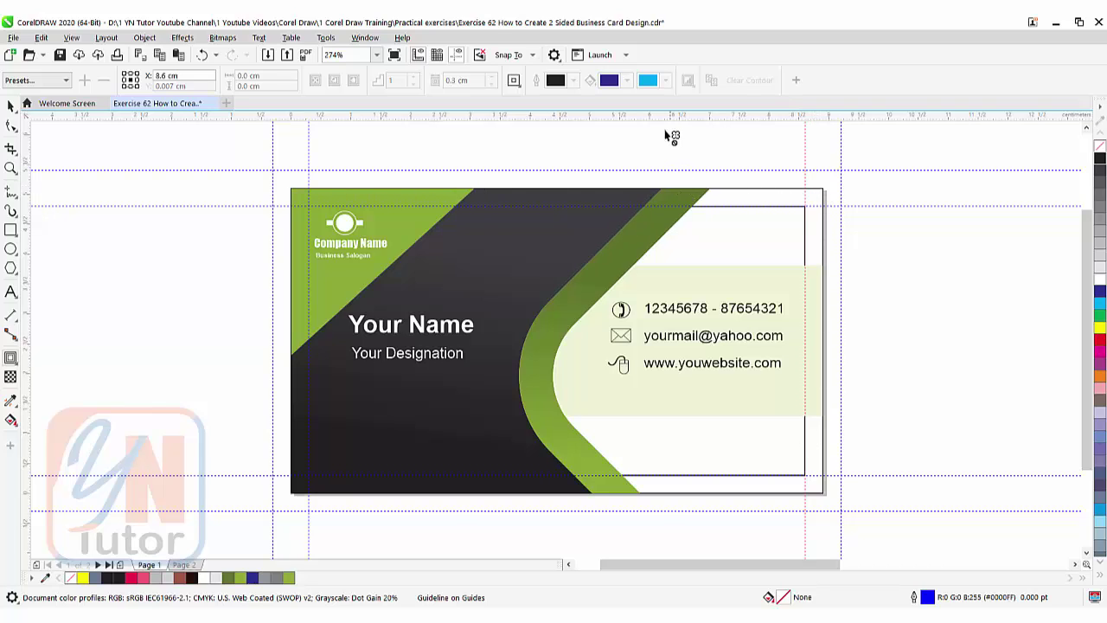
Place guidelines on the card's top, bottom, left and right trim edges
left_click_drag(680, 148, 725, 188)
left_click_drag(729, 118, 760, 493)
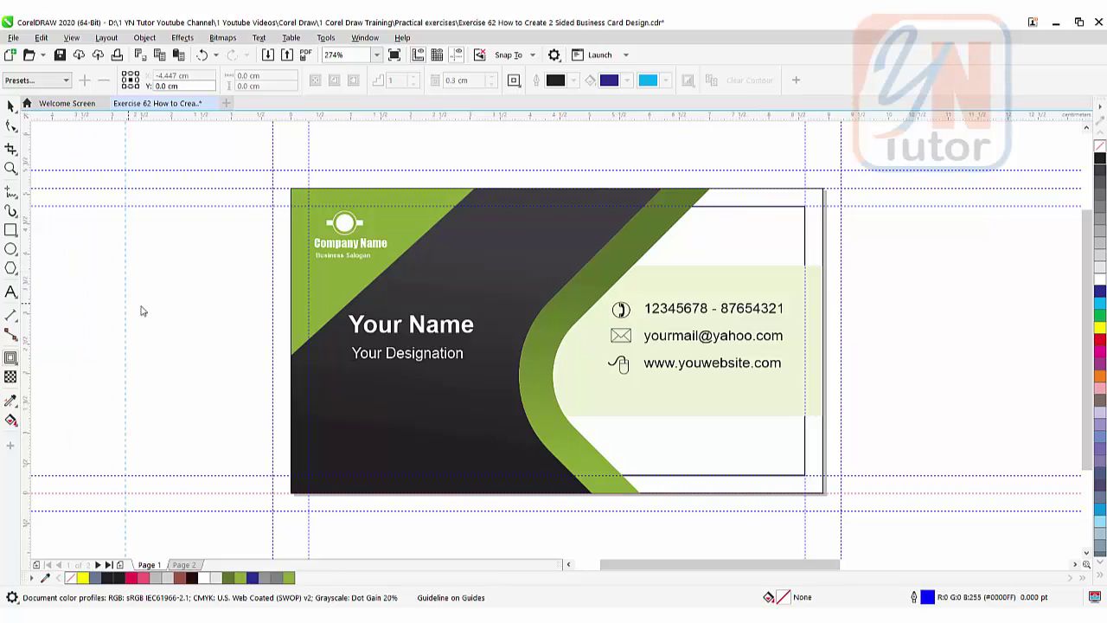
left_click_drag(143, 311, 293, 330)
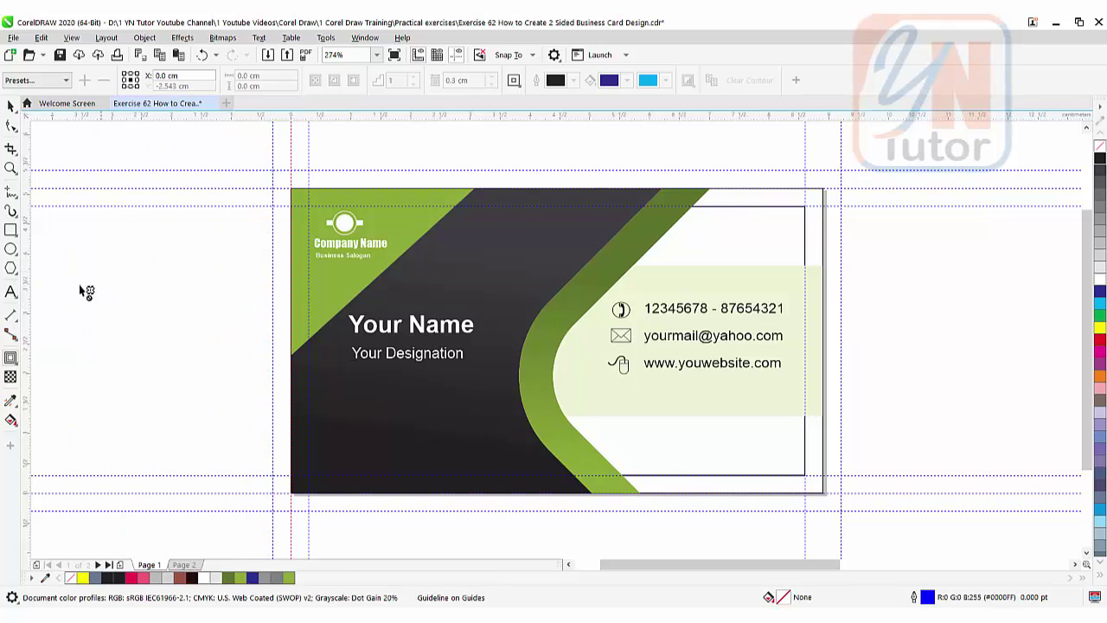
left_click_drag(205, 323, 822, 447)
Select the four background shapes and stretch them top, left, bottom and right to the bleed guidelines
left_click(11, 105)
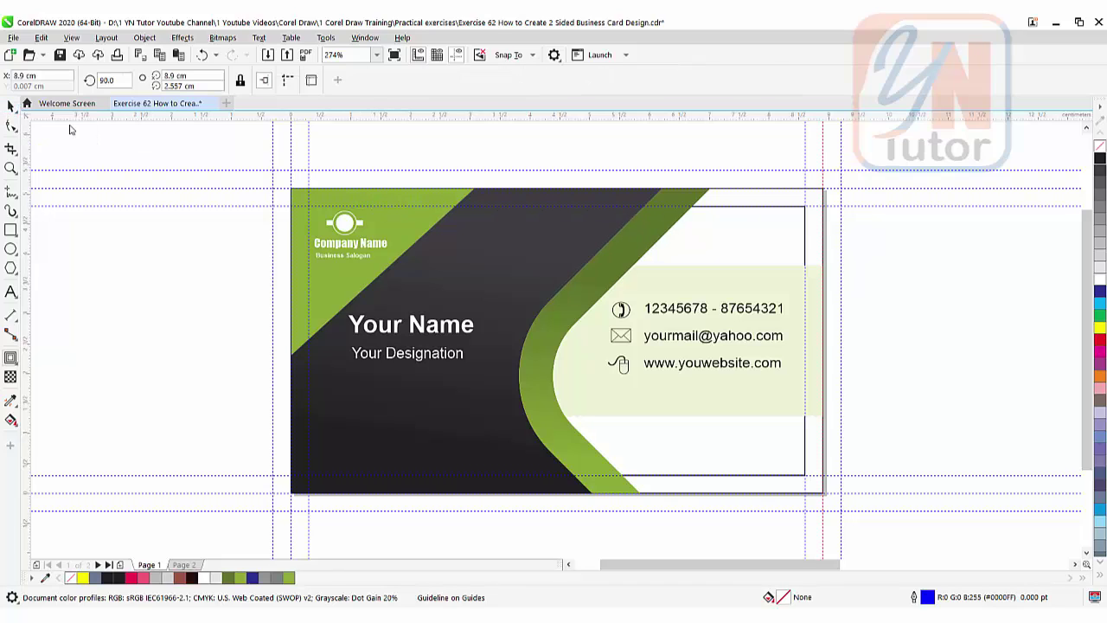
left_click(428, 198)
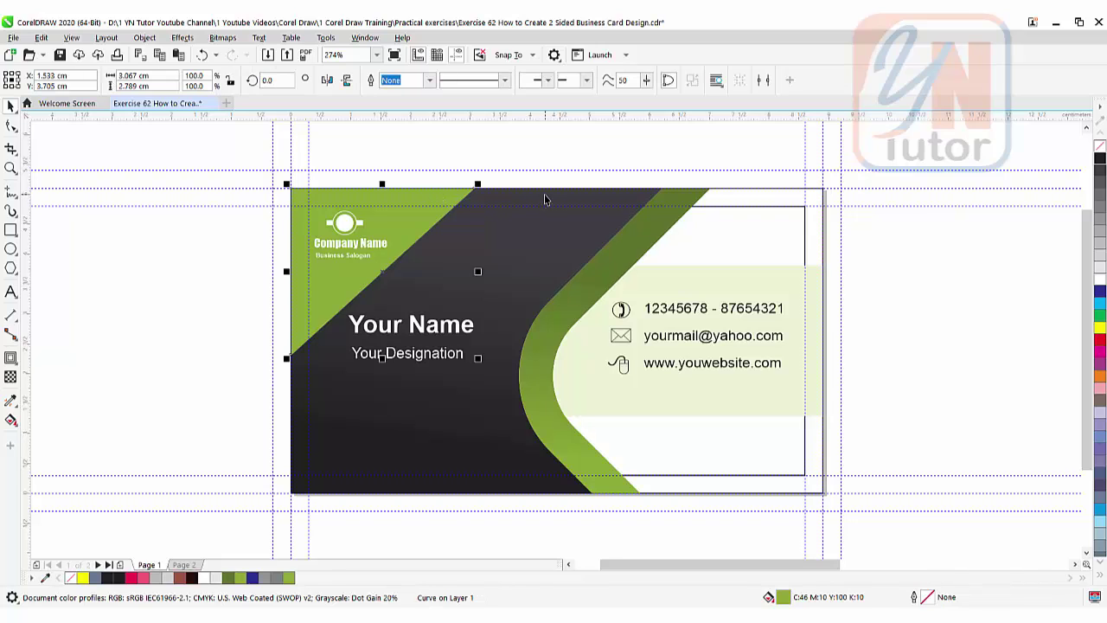
left_click(678, 198, "shift")
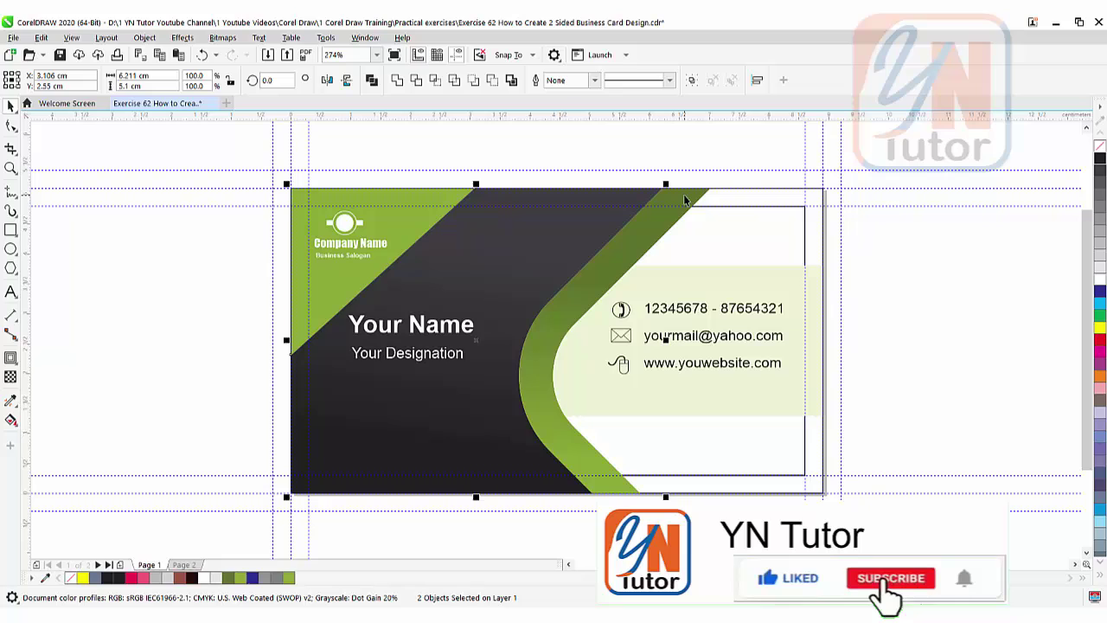
left_click(715, 340, "shift")
left_click(804, 295, "shift")
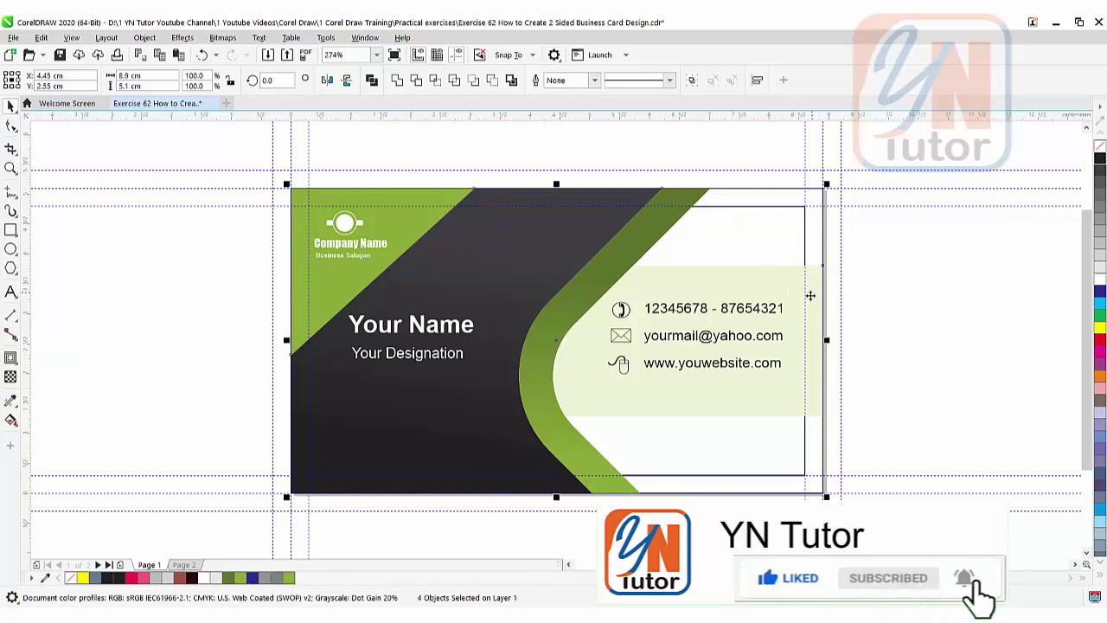
left_click_drag(556, 184, 557, 166)
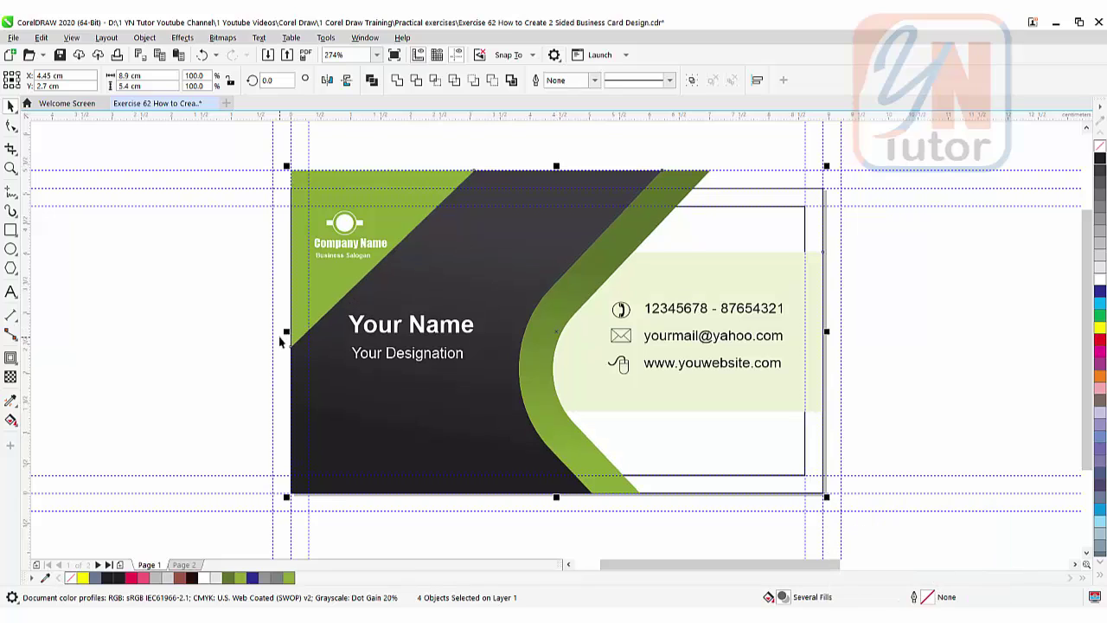
left_click_drag(286, 332, 269, 339)
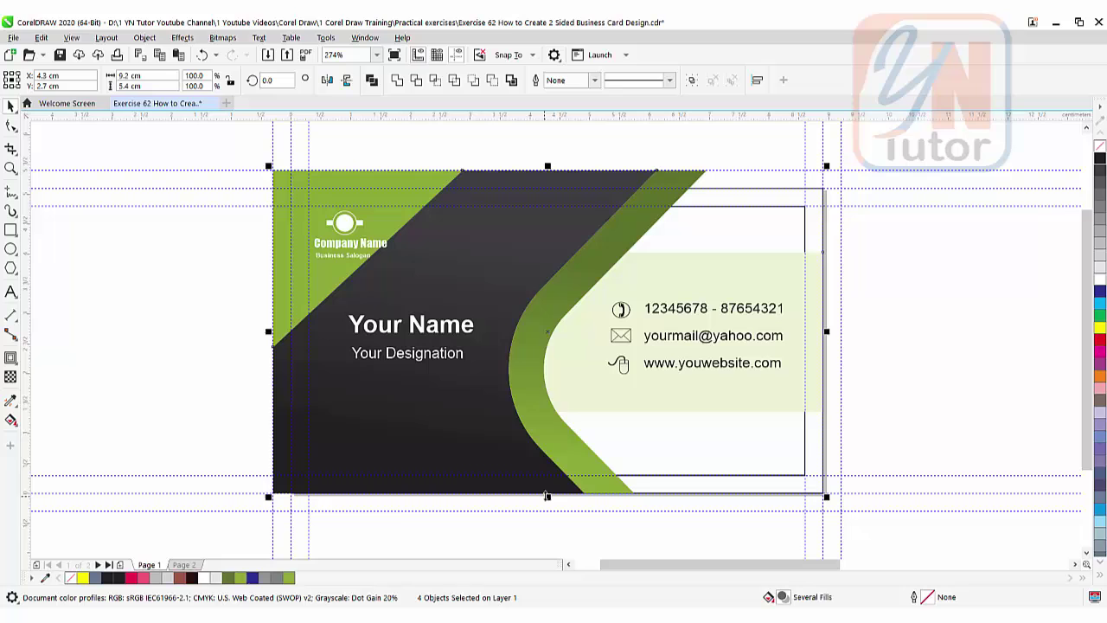
left_click_drag(546, 496, 547, 514)
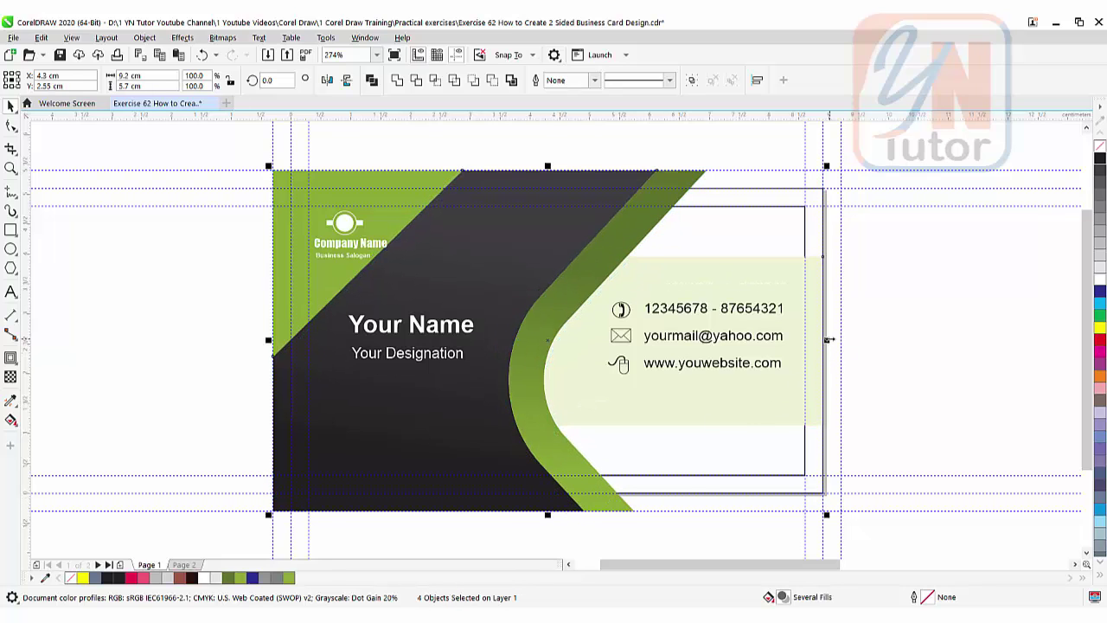
left_click_drag(828, 340, 840, 345)
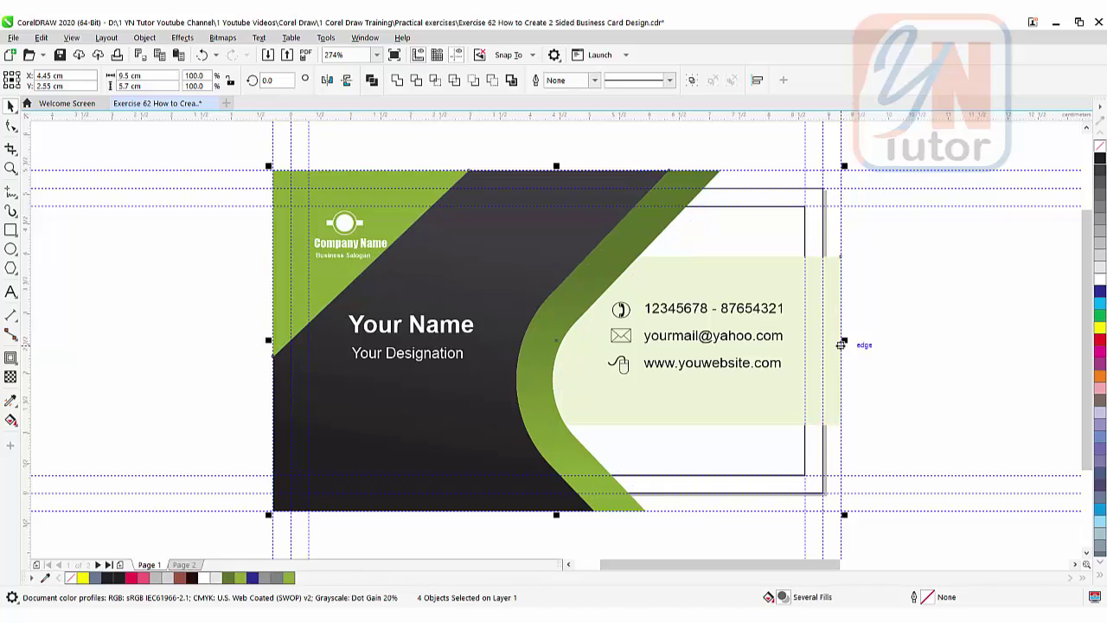
left_click(764, 194)
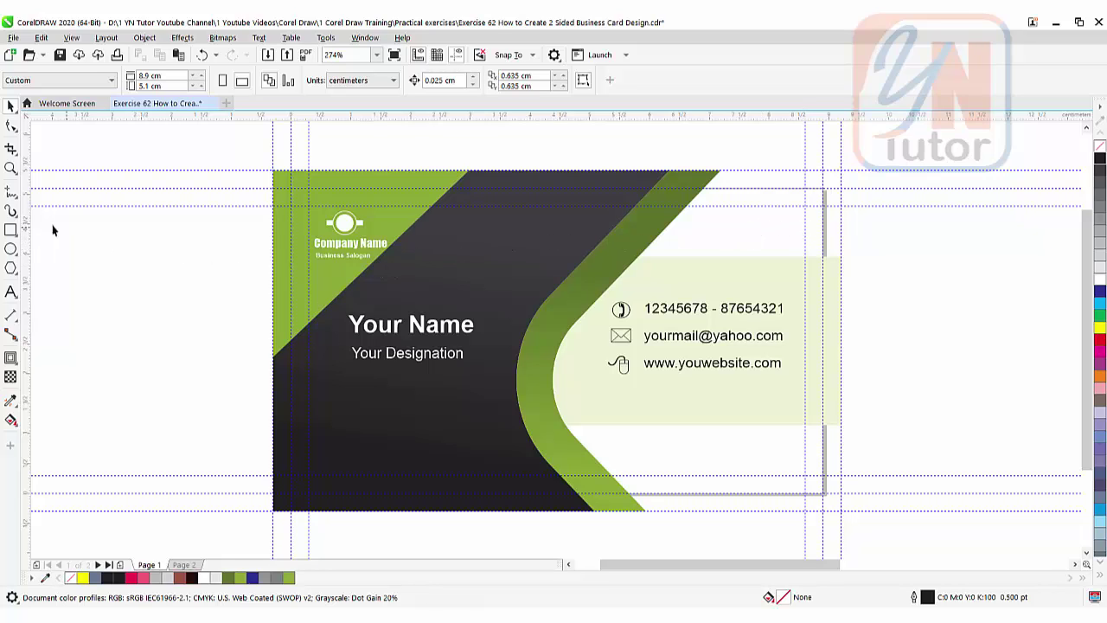
Create a card-sized rectangle with a red outline and bring it to the front of the page
double_click(9, 229)
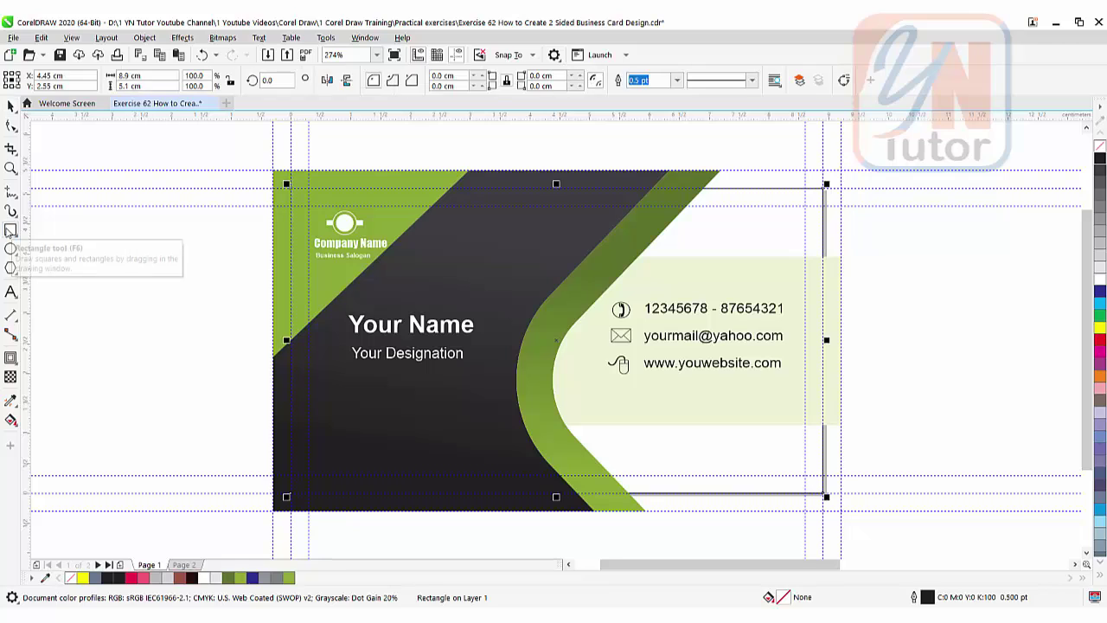
right_click(1099, 340)
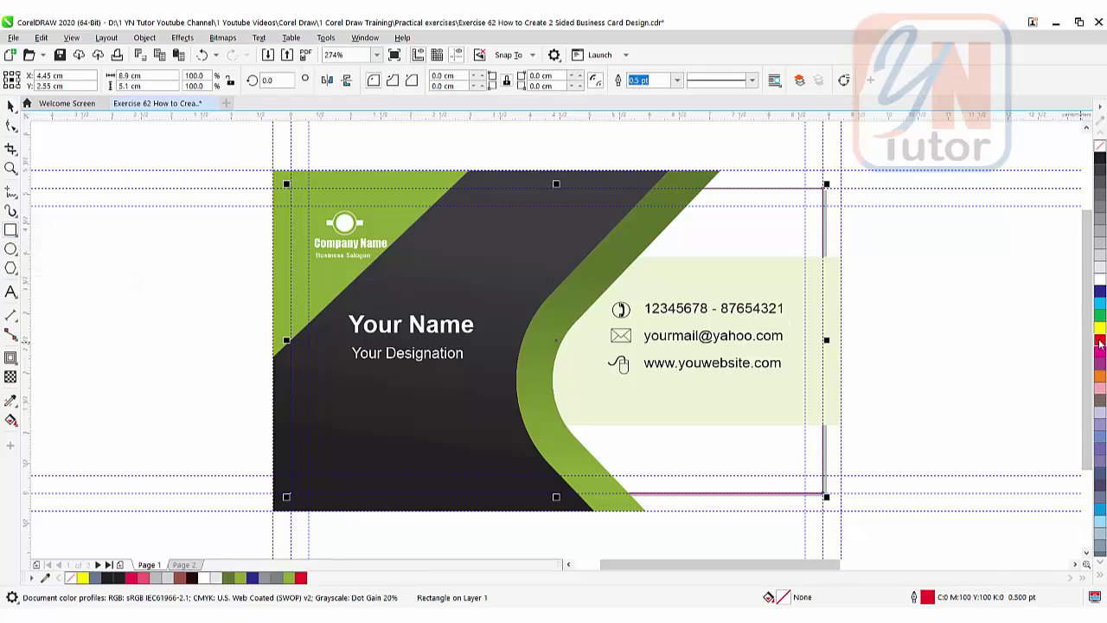
left_click(144, 37)
mouse_move(166, 253)
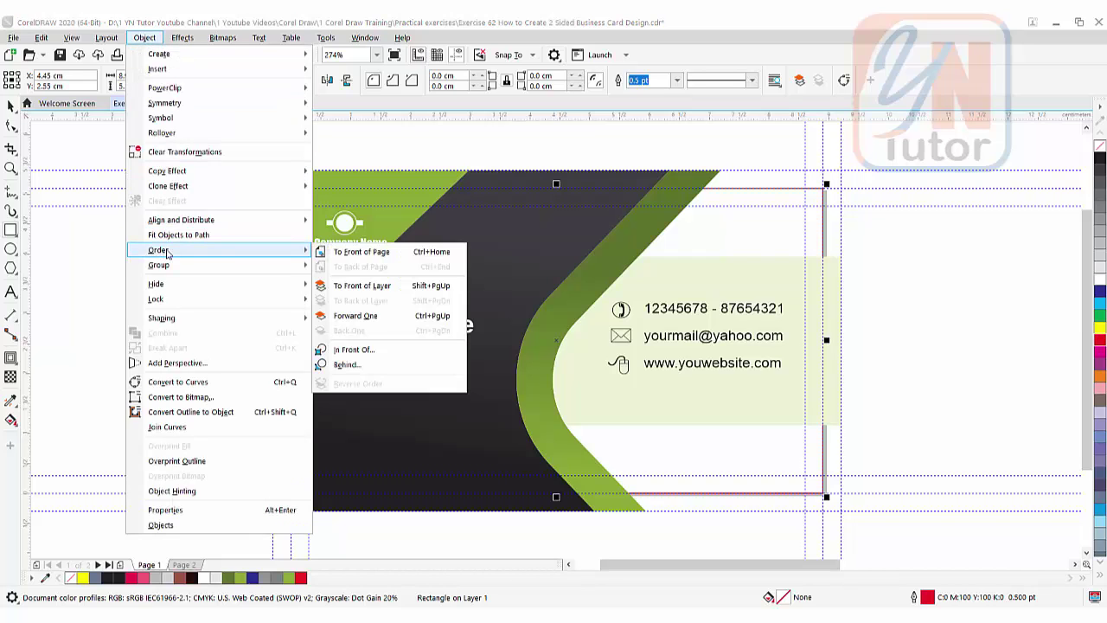
left_click(373, 253)
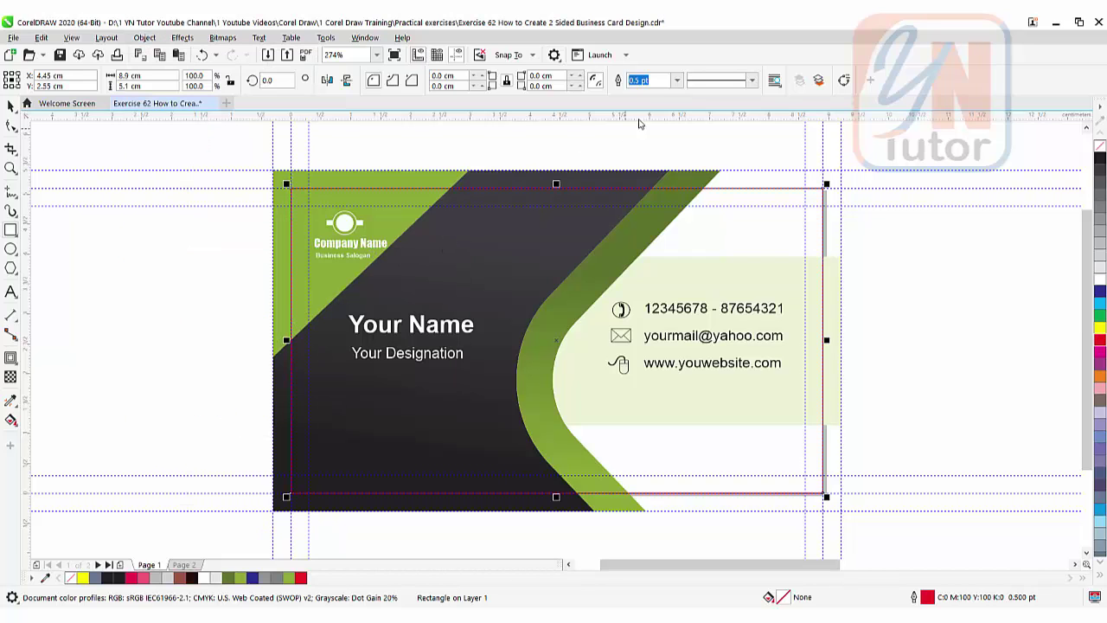
Set the rectangle's red outline width to 1.5 pt
left_click(678, 81)
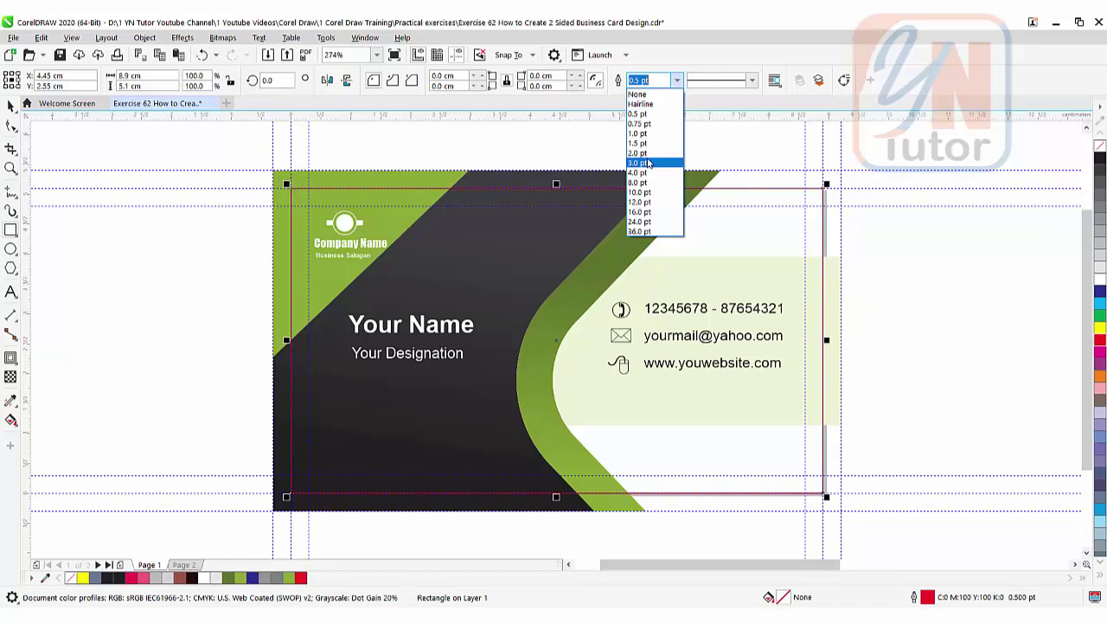
left_click(644, 164)
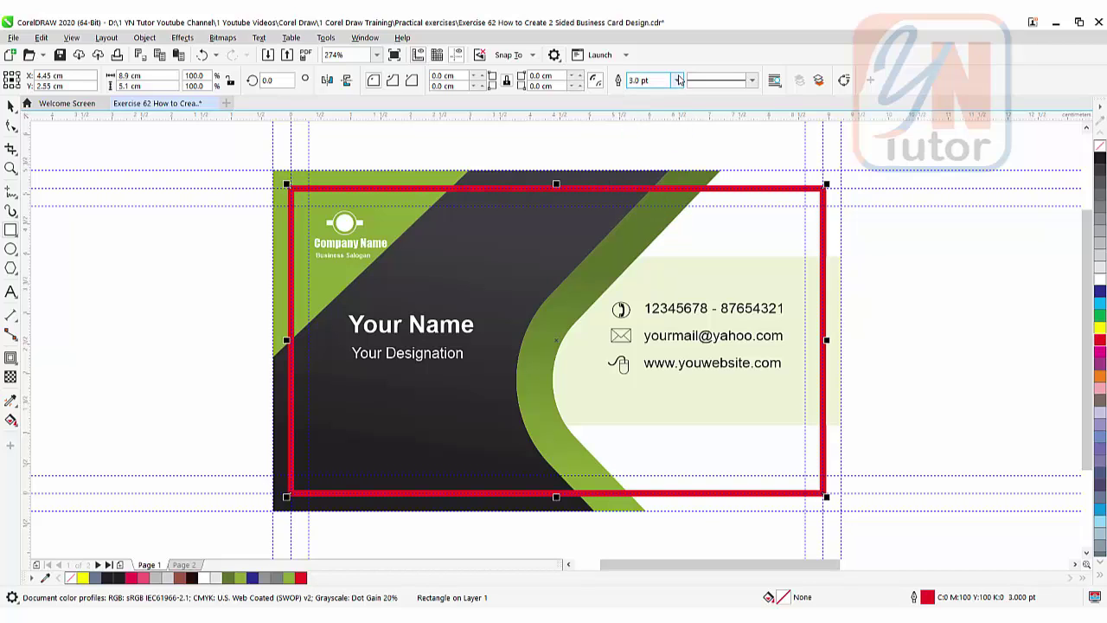
left_click(677, 80)
left_click(651, 145)
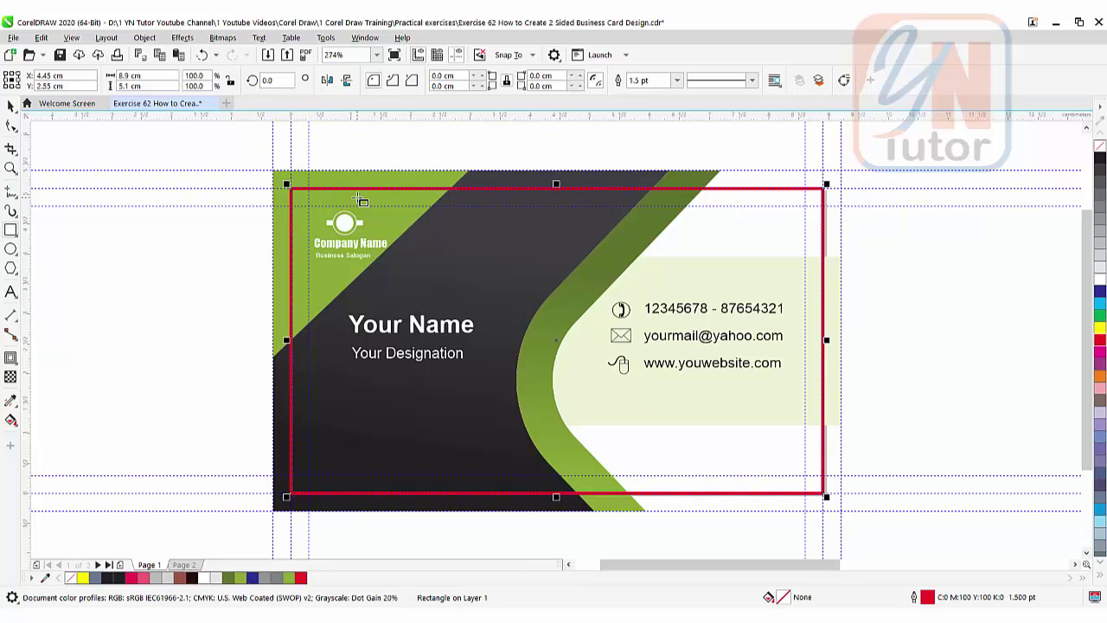
Delete the selected 1.5 pt red-outlined frame rectangle
key("Delete")
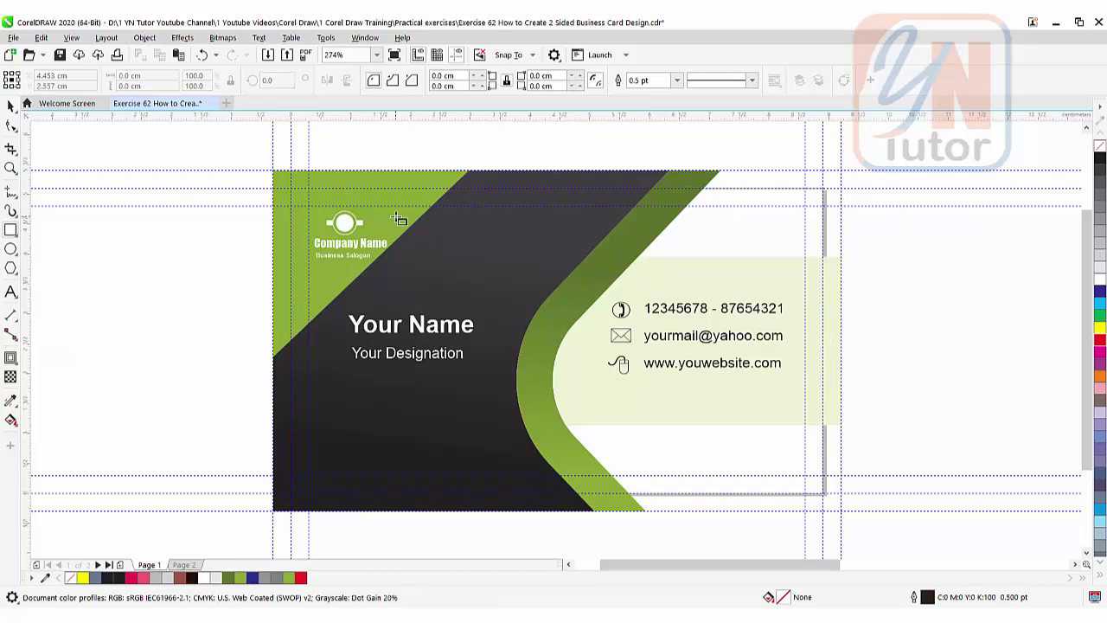